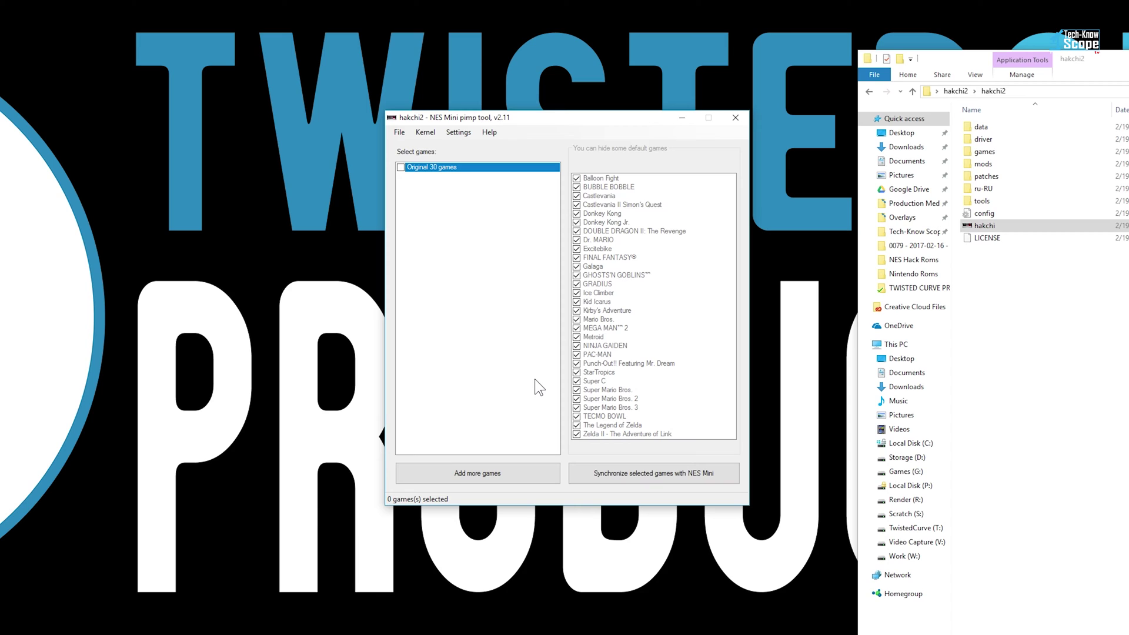
# - Add every .nes ROM from Desktop > NES Hack Roms to the game list, giving 51 games
pyautogui.click(476, 472)
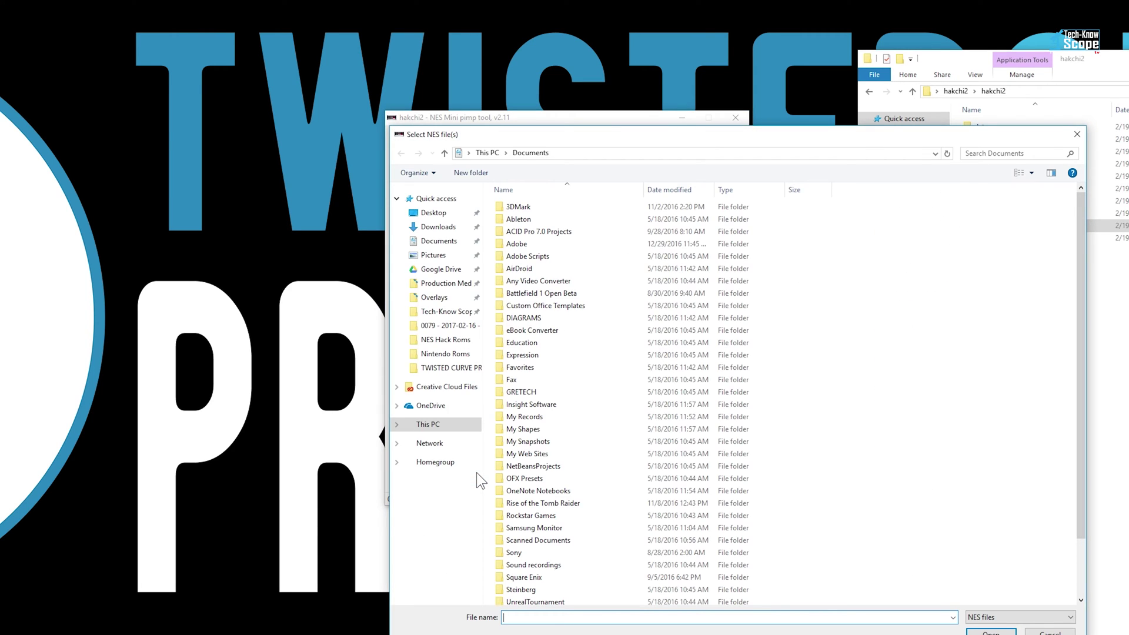
pyautogui.moveTo(474, 245); pyautogui.dragTo(476, 203)
pyautogui.click(435, 212)
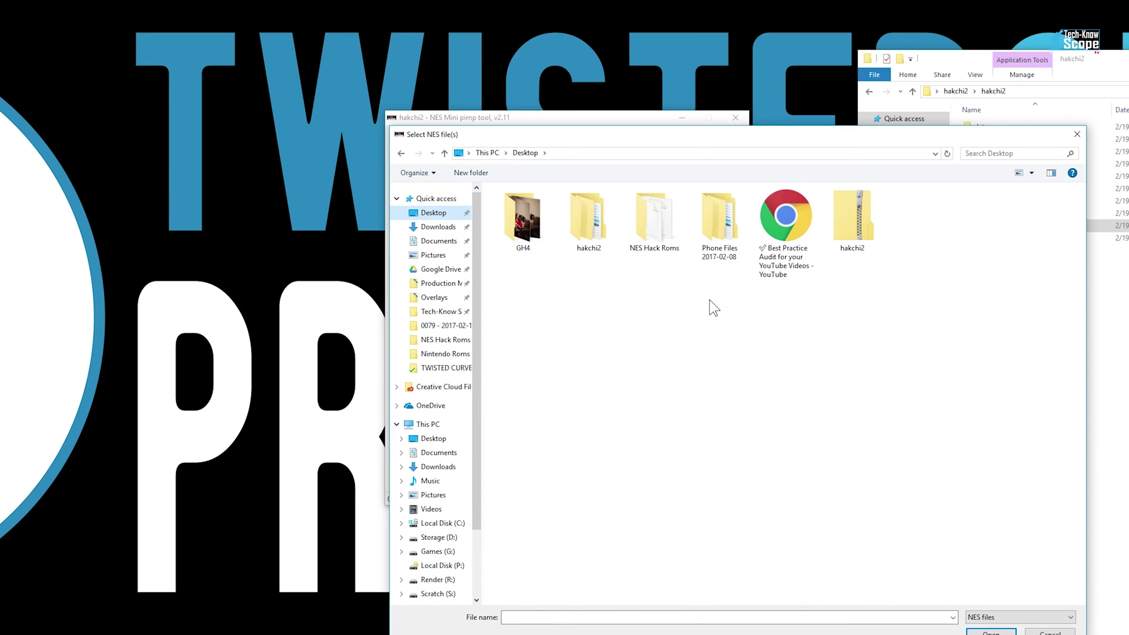
pyautogui.doubleClick(658, 226)
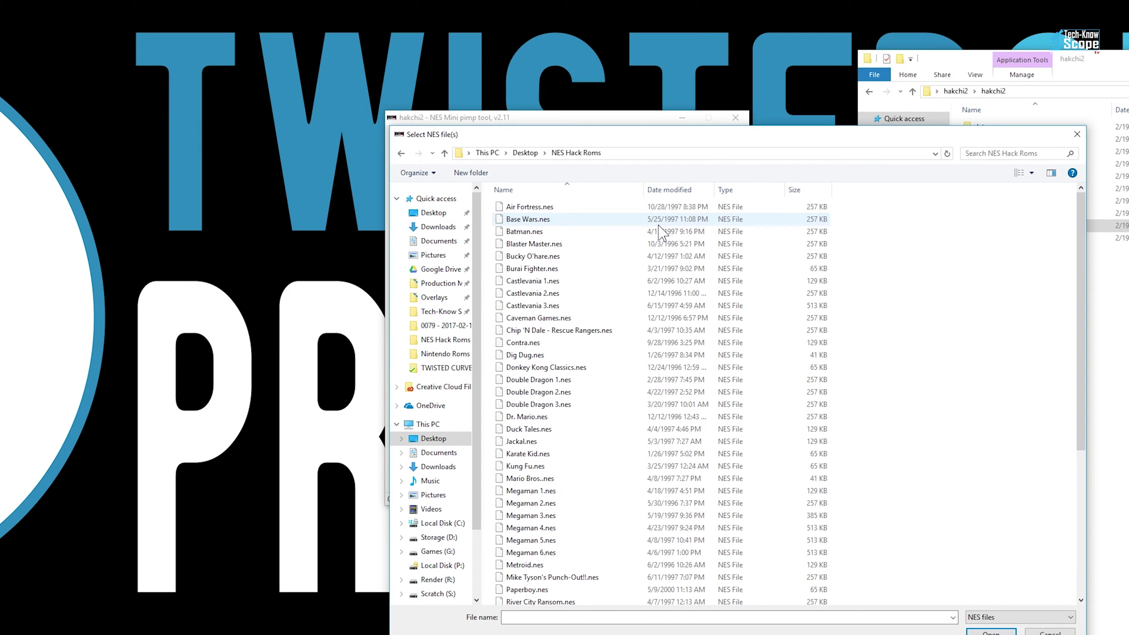
pyautogui.click(577, 207)
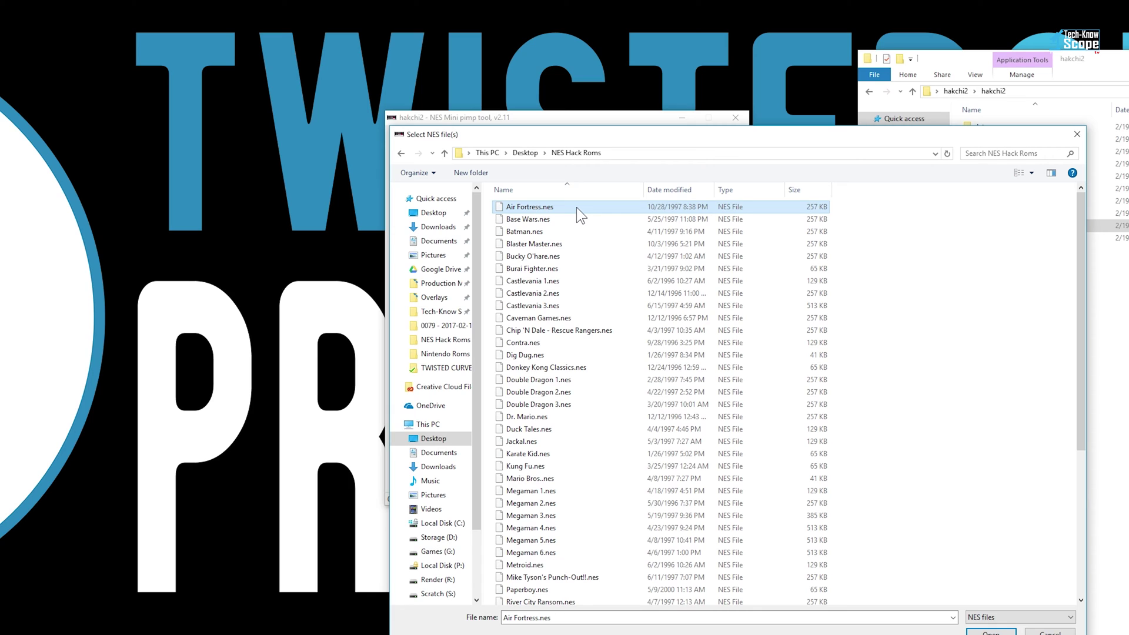
pyautogui.hotkey('ctrl', 'a')
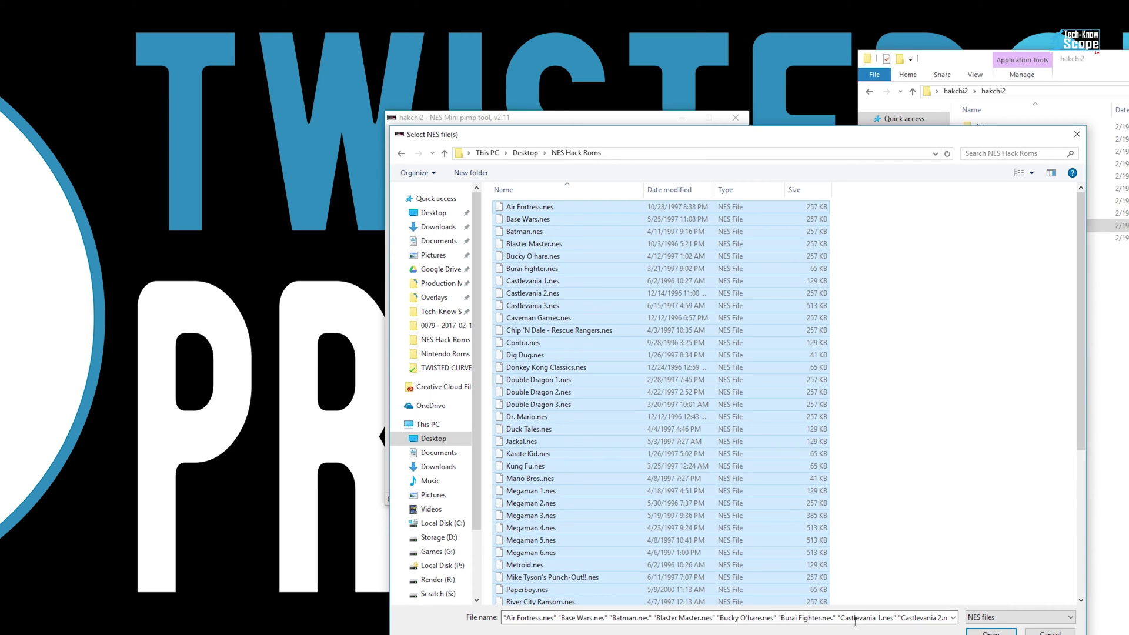
pyautogui.click(991, 633)
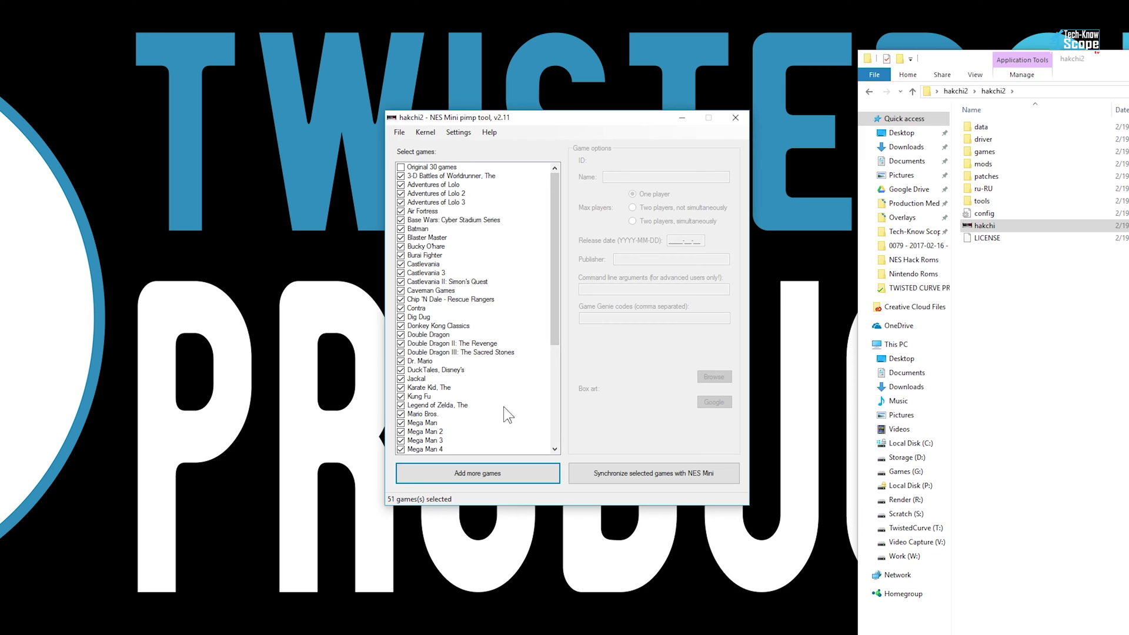
# - Inspect details of 3-D Battles of Worldrunner, Adventures of Lolo 1–3, Air Fortress and Base Wars
pyautogui.click(456, 177)
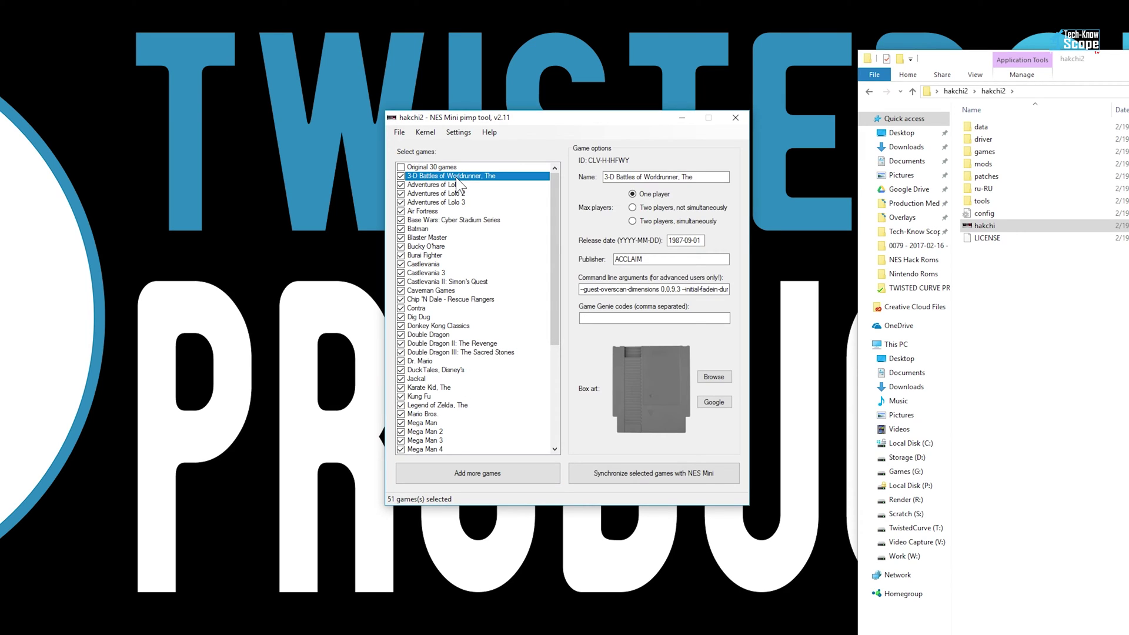
pyautogui.click(457, 184)
pyautogui.click(457, 194)
pyautogui.click(457, 201)
pyautogui.click(458, 210)
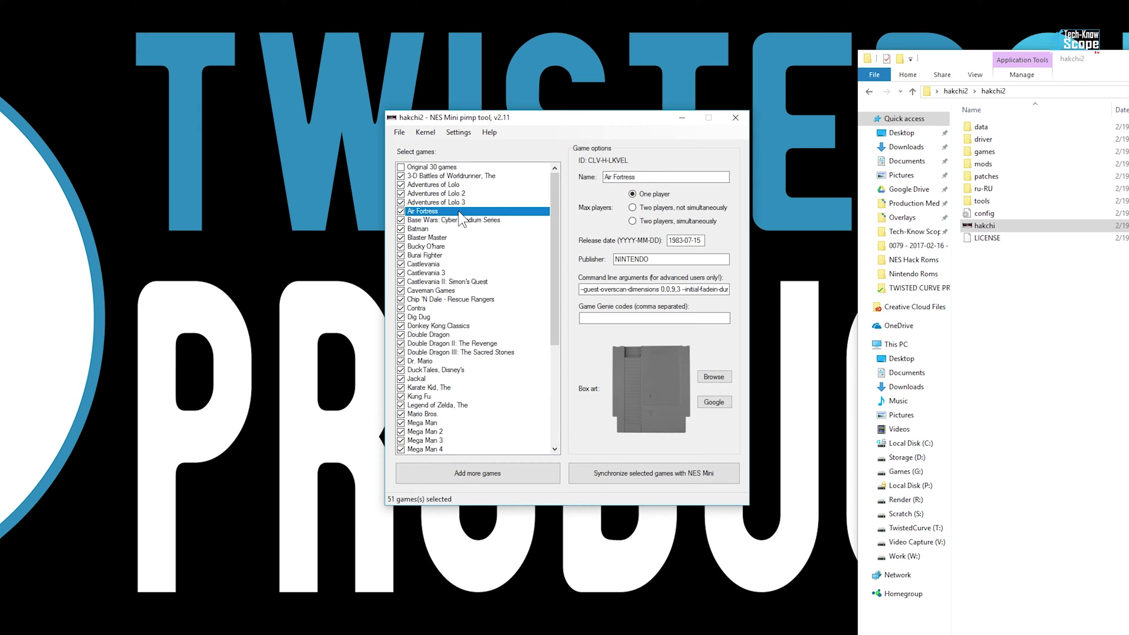
pyautogui.click(460, 219)
# - Recheck the Air Fortress, Adventures of Lolo 2 and 3, and Base Wars details
pyautogui.click(459, 211)
pyautogui.click(457, 202)
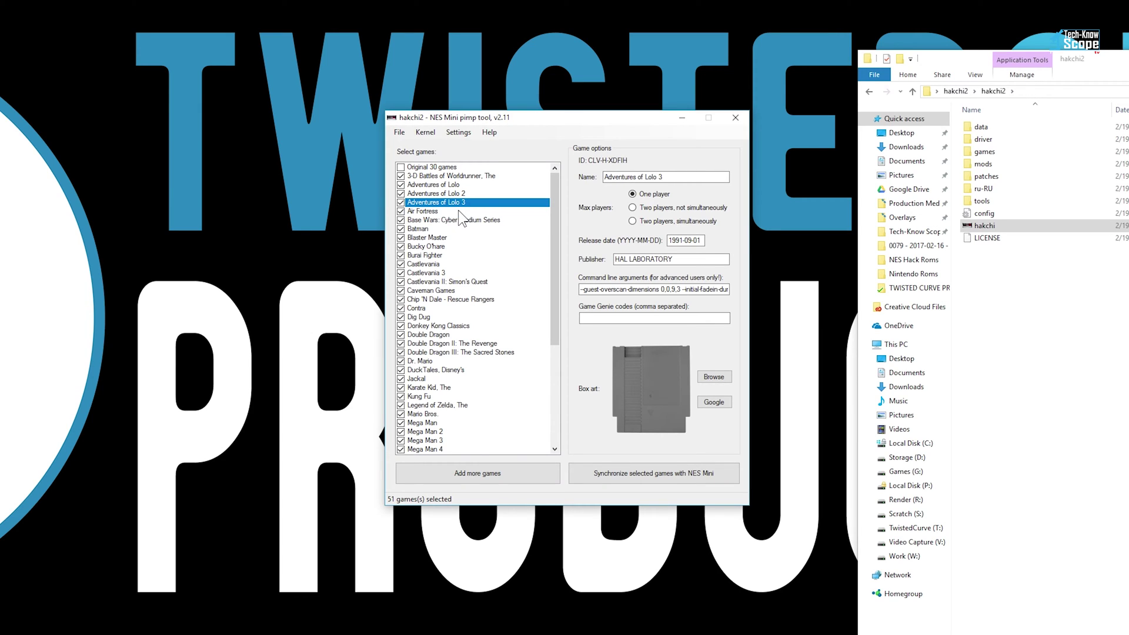
pyautogui.click(455, 194)
pyautogui.click(458, 202)
pyautogui.click(458, 211)
pyautogui.click(459, 219)
pyautogui.click(457, 210)
# - Compare Adventures of Lolo 2, Lolo 3, Air Fortress and Base Wars details once more
pyautogui.press('Up')
pyautogui.click(456, 196)
pyautogui.click(457, 202)
pyautogui.click(458, 212)
pyautogui.click(458, 219)
pyautogui.click(458, 211)
# - Review Lolo 2, Lolo 3, Air Fortress, Base Wars and Worldrunner, then show the File menu
pyautogui.press('Up')
pyautogui.click(456, 195)
pyautogui.click(457, 201)
pyautogui.click(458, 212)
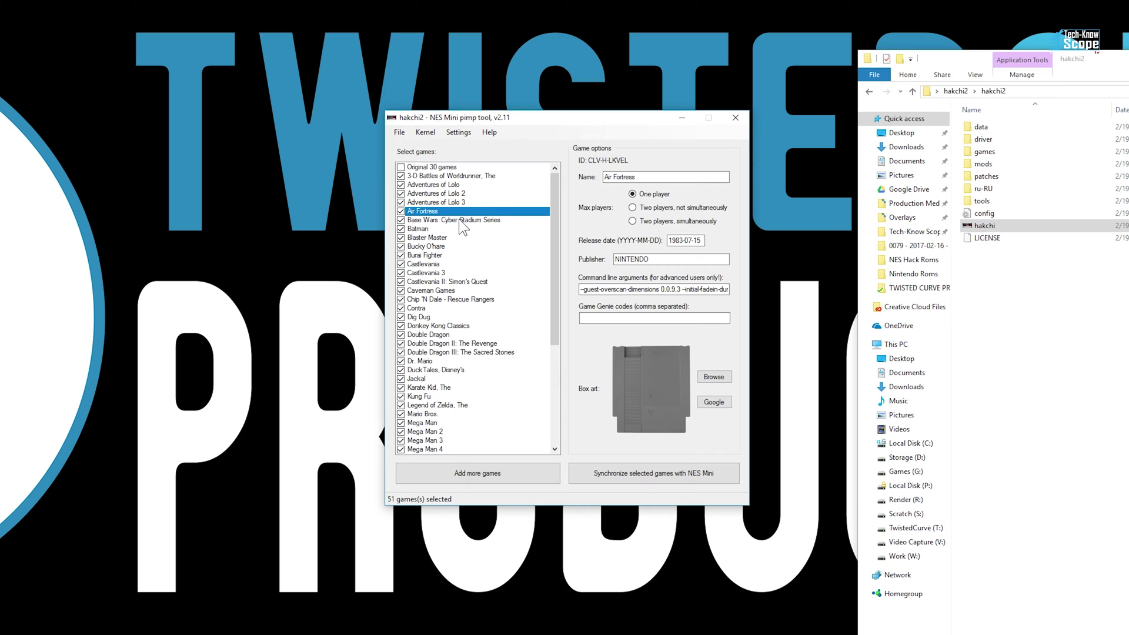
pyautogui.click(459, 218)
pyautogui.click(461, 177)
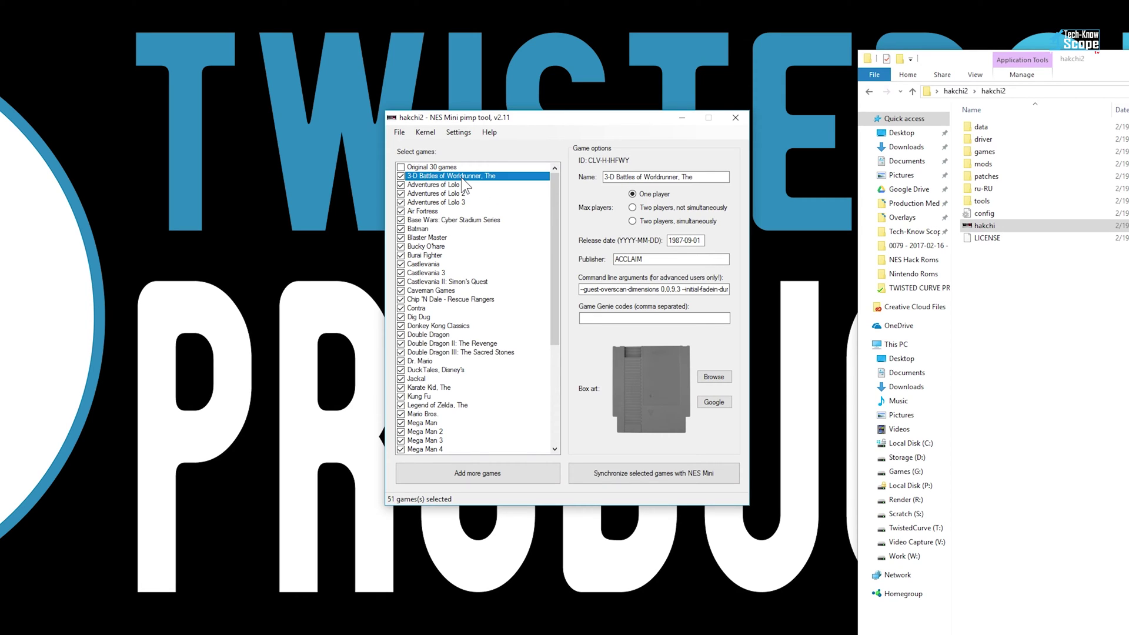
pyautogui.click(401, 134)
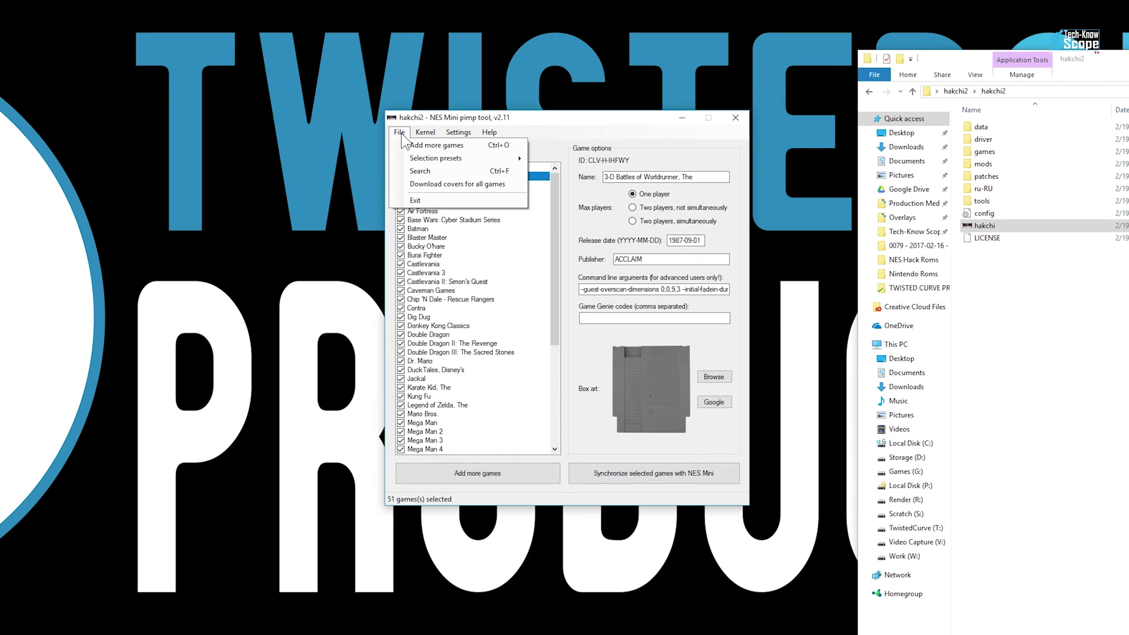
# - Download covers for all games and acknowledge the Done message
pyautogui.click(448, 185)
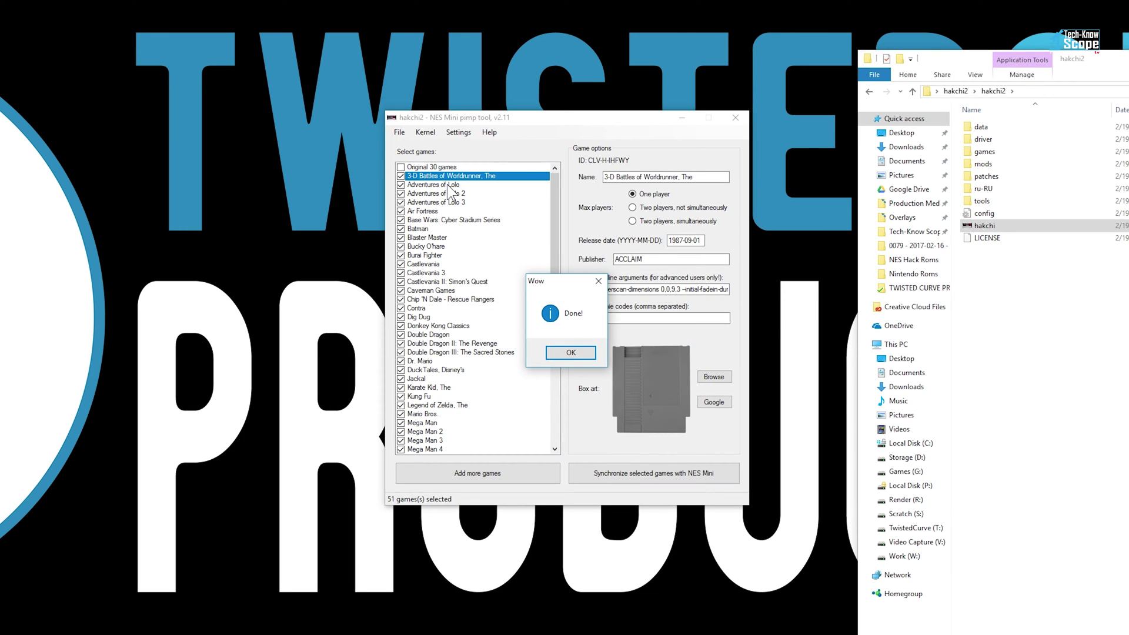
pyautogui.click(566, 355)
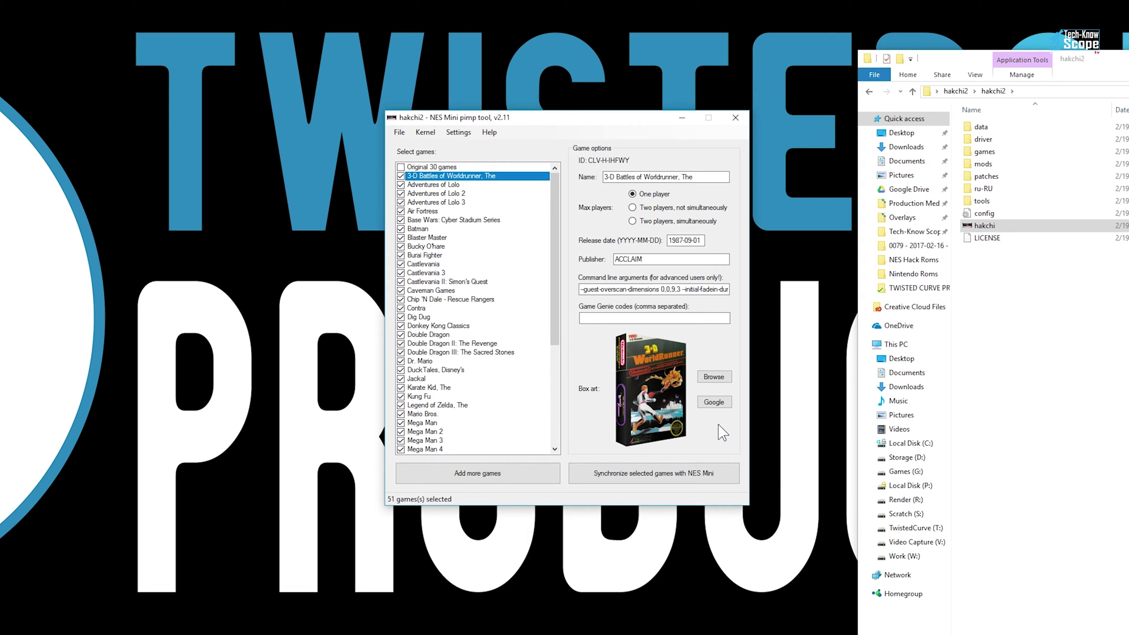
# - Set the selected game's box art to the 700x886 cover from a Google image search
pyautogui.click(714, 402)
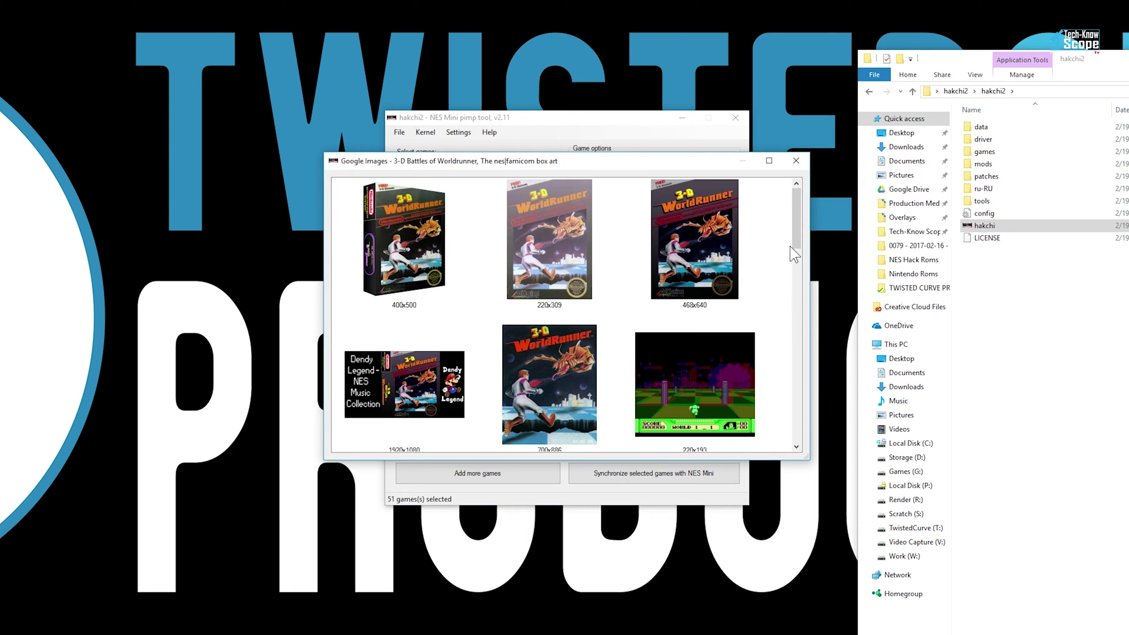
pyautogui.scroll(-1, 796, 222)
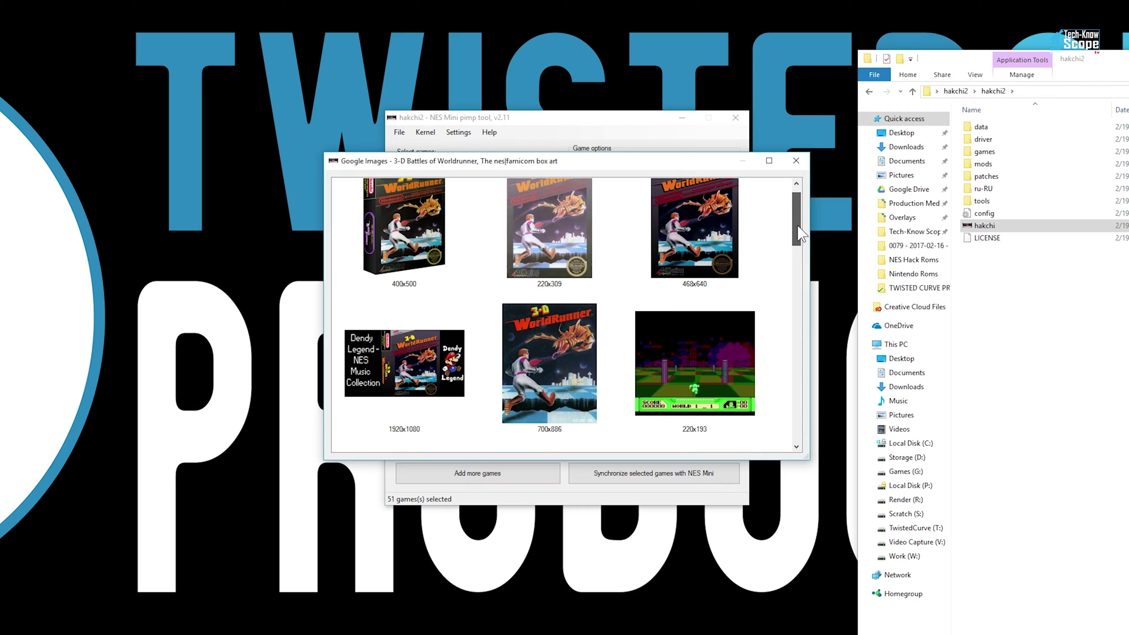
pyautogui.doubleClick(583, 365)
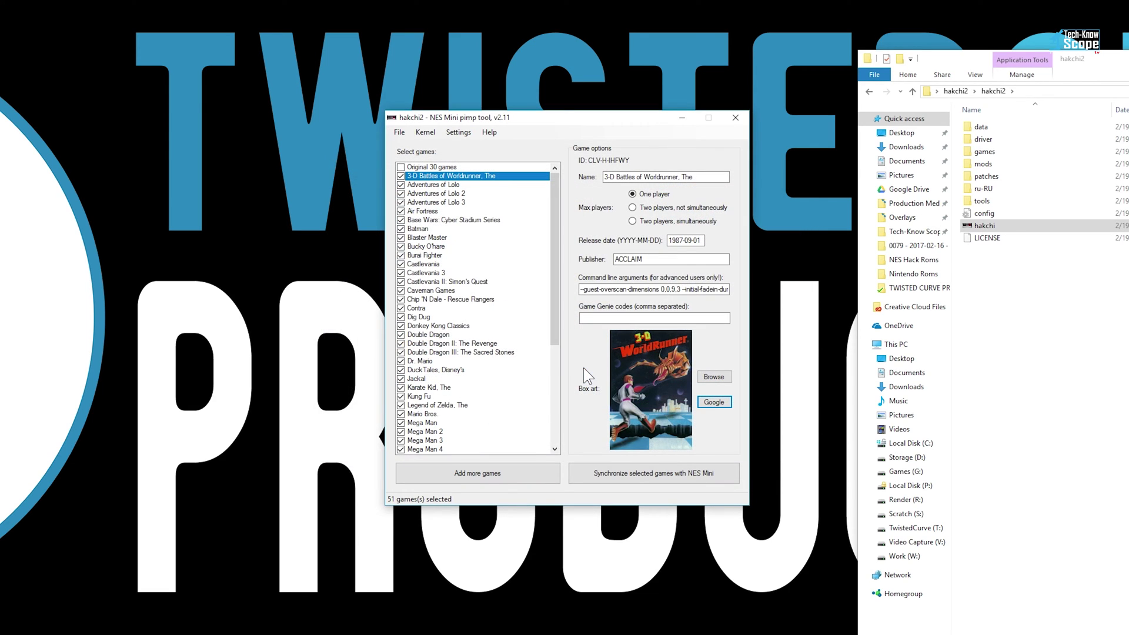
# - Check the downloaded covers from Adventures of Lolo through Bucky O'hare, ending on Yo! Noid
pyautogui.click(455, 185)
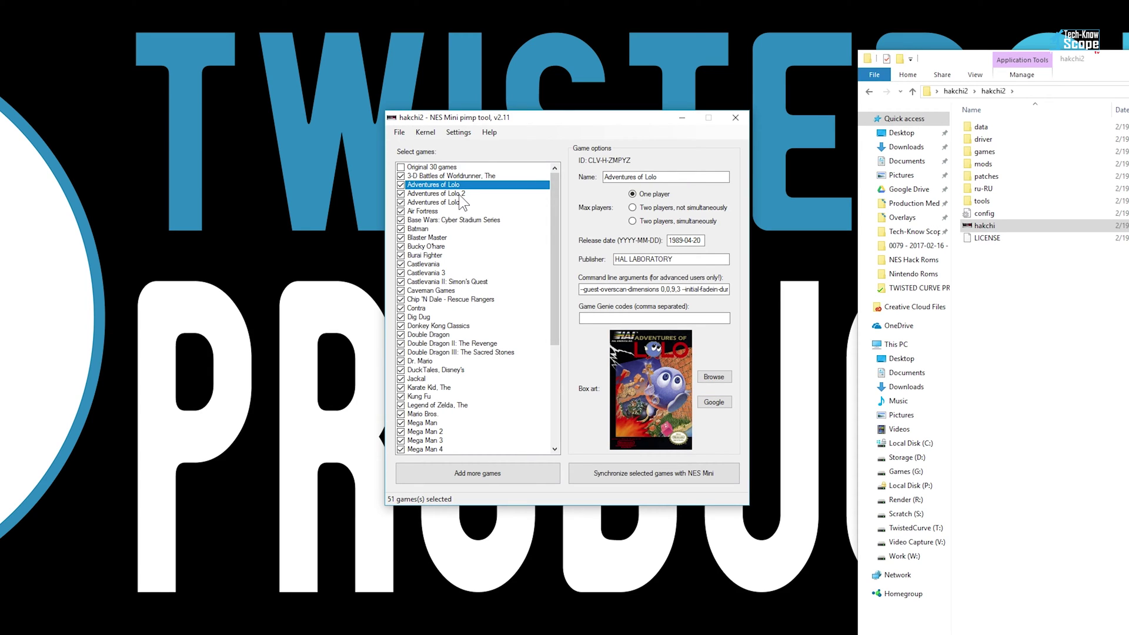
pyautogui.click(459, 194)
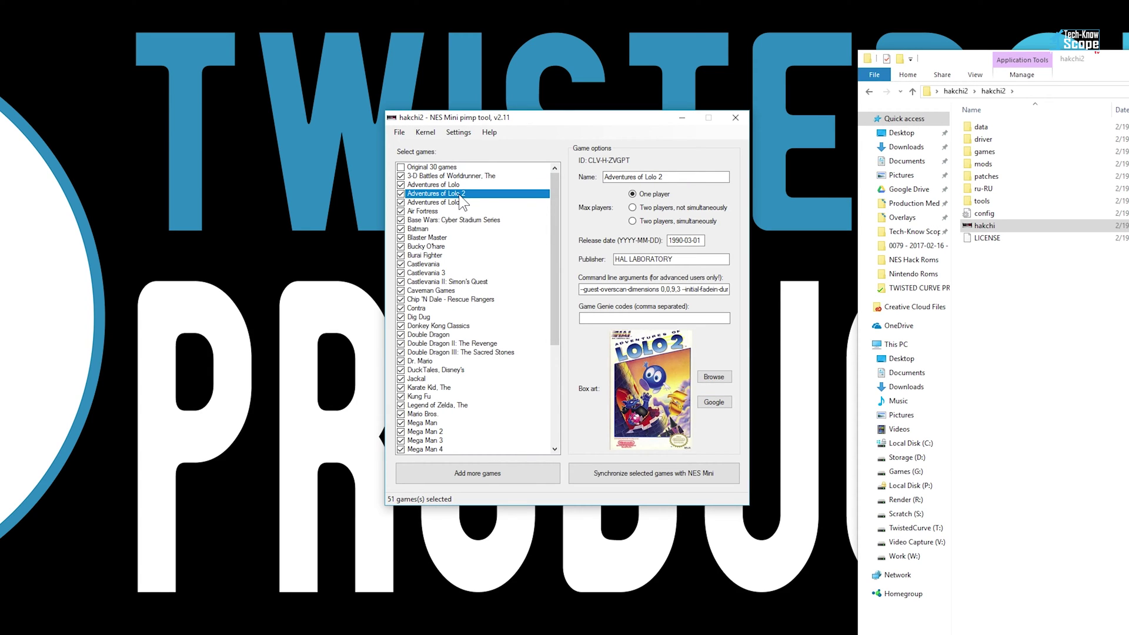
pyautogui.press('Down')
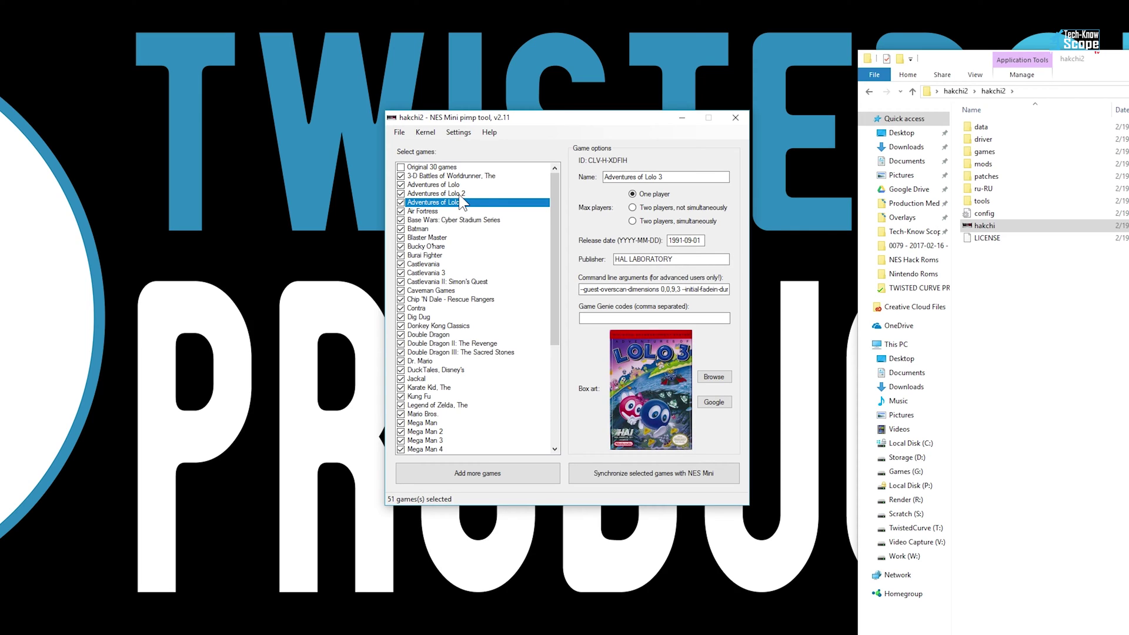
pyautogui.press('Down')
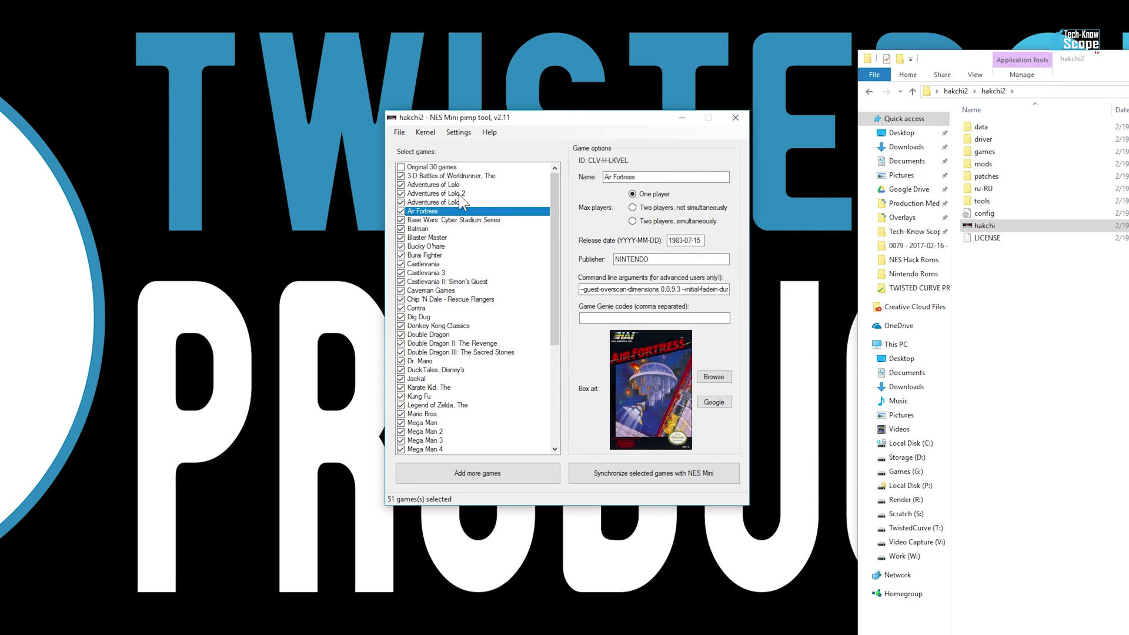
pyautogui.press('Down')
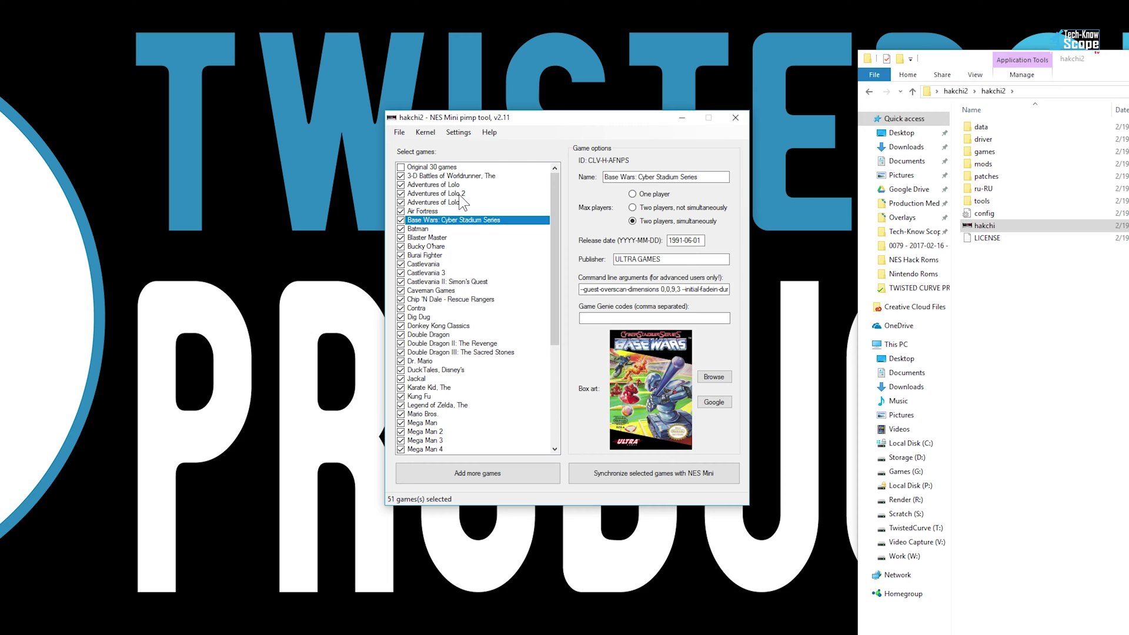
pyautogui.press('Down')
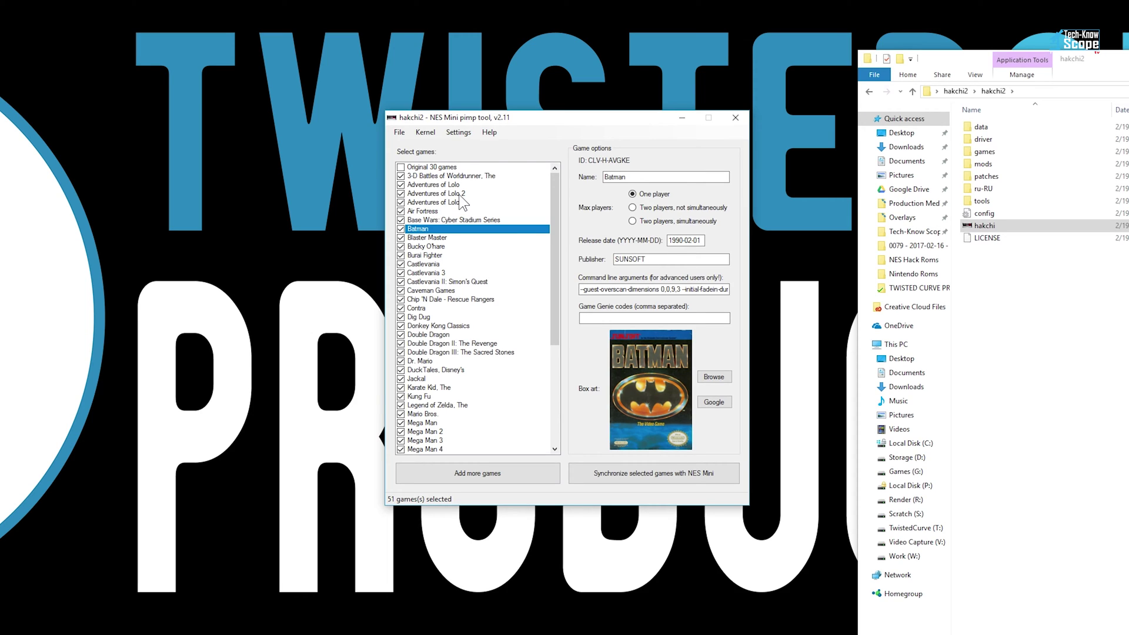
pyautogui.press('Down')
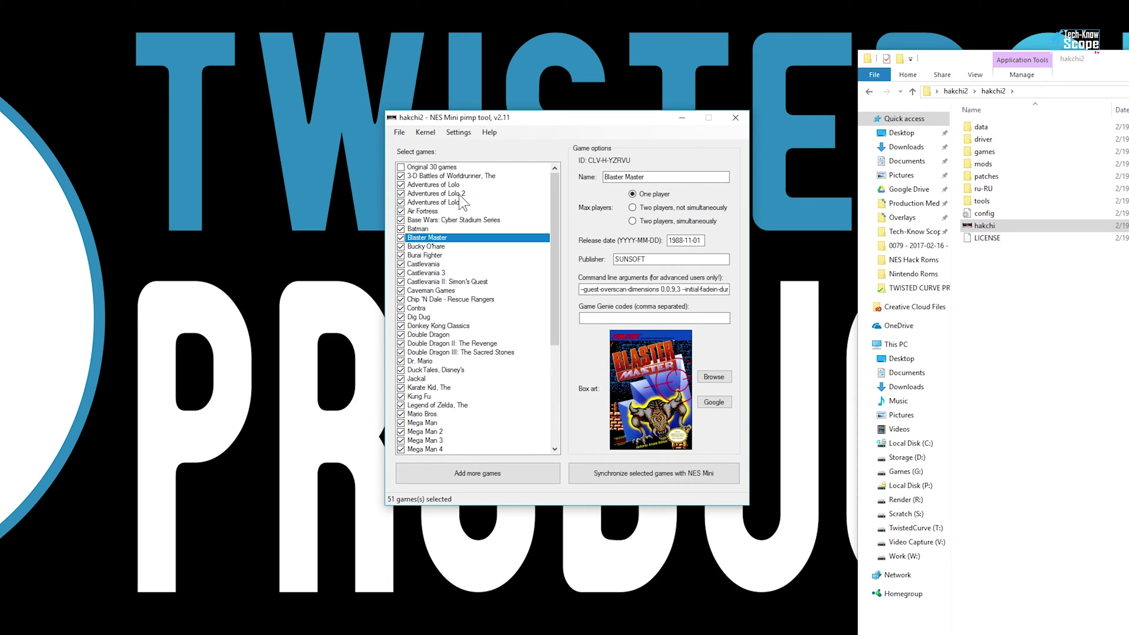
pyautogui.press('Down')
pyautogui.press('Up')
pyautogui.press('End')
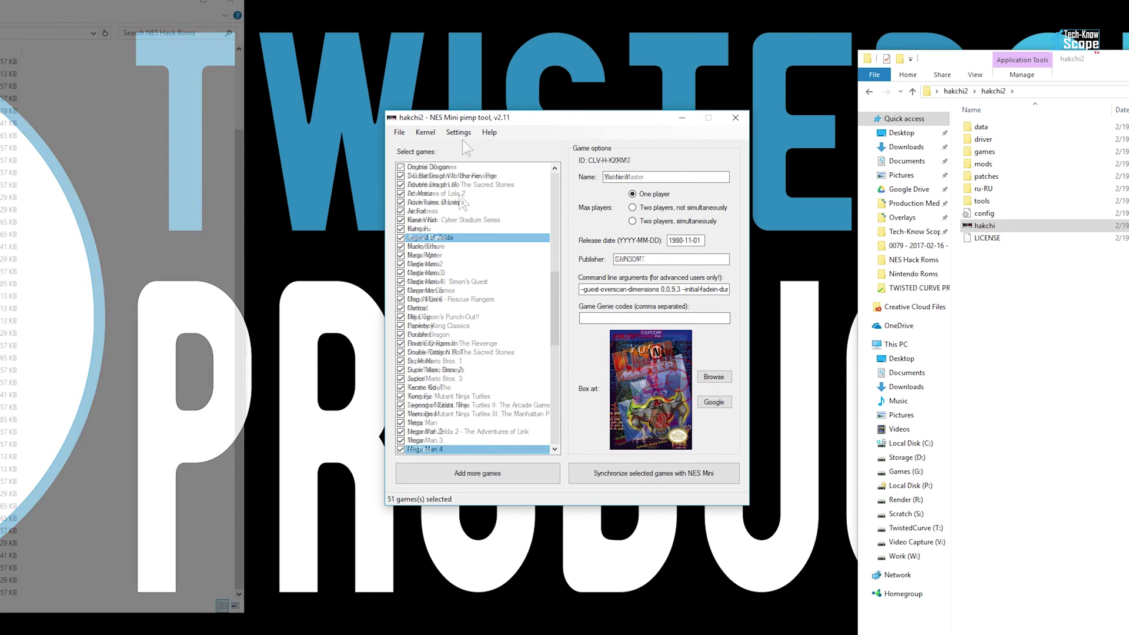
# - Confirm the Controller hacks reset button combination setting
pyautogui.click(425, 132)
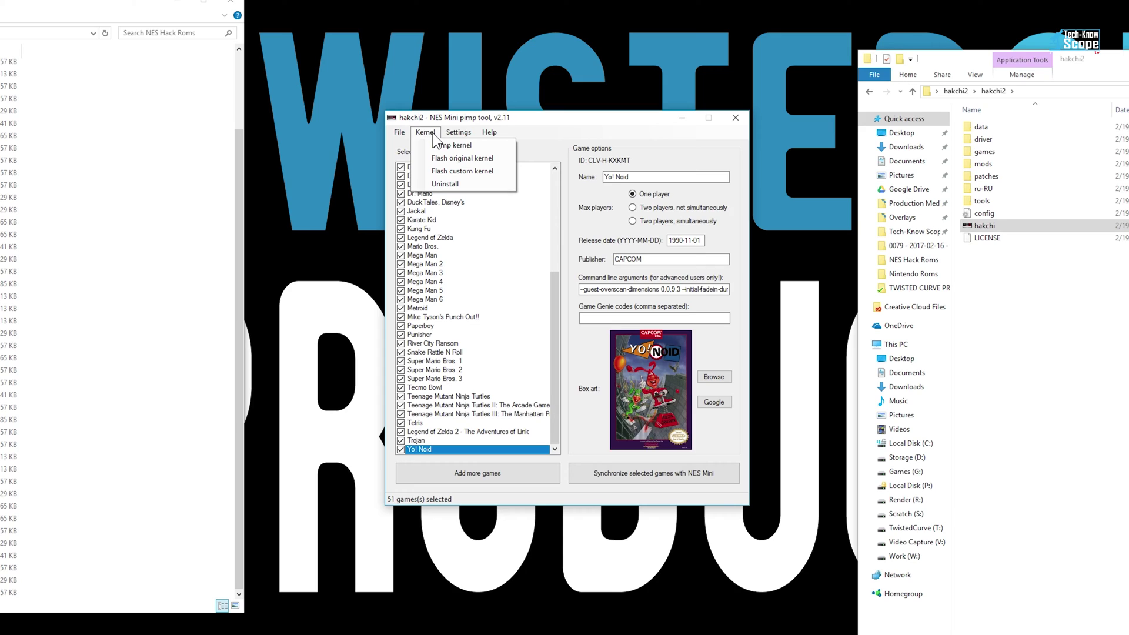
pyautogui.moveTo(458, 133)
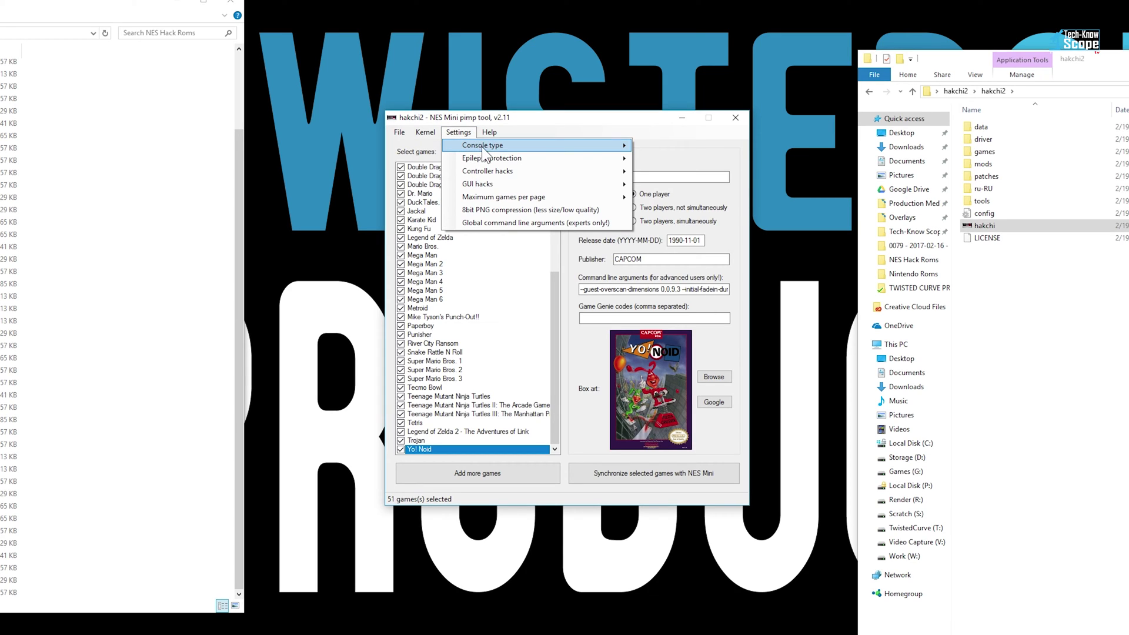
pyautogui.moveTo(482, 147)
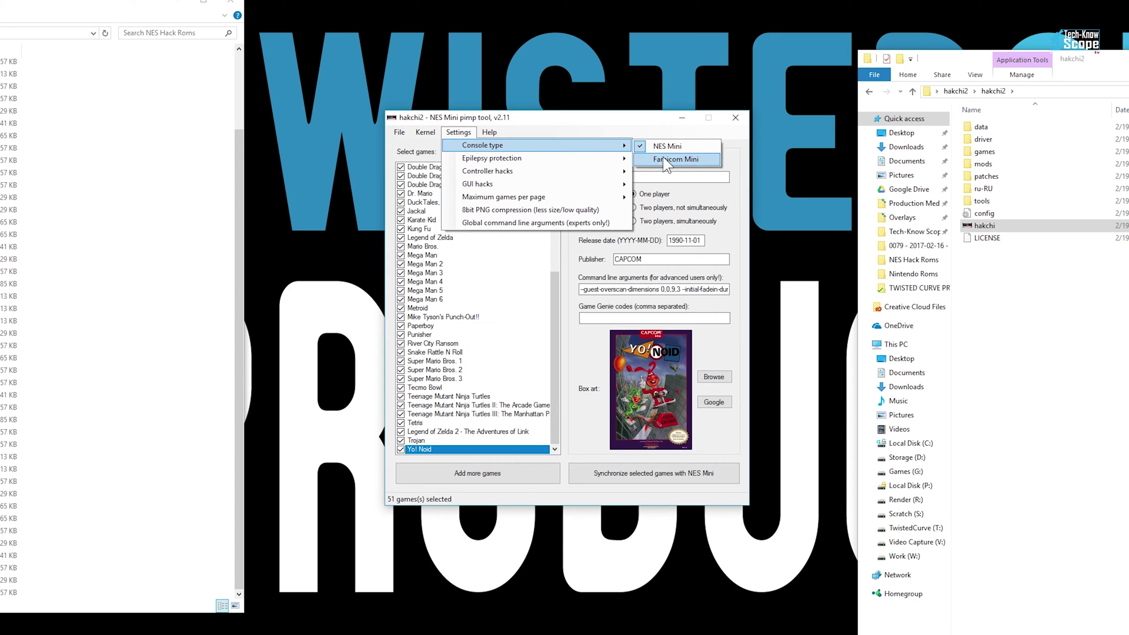
pyautogui.moveTo(554, 157)
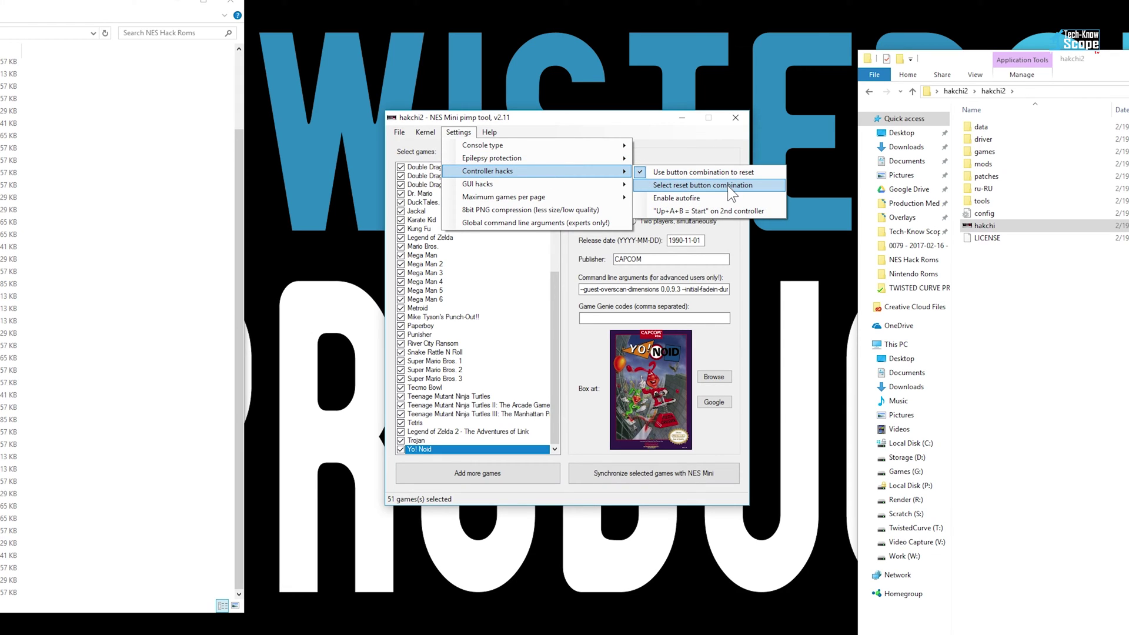
pyautogui.click(728, 185)
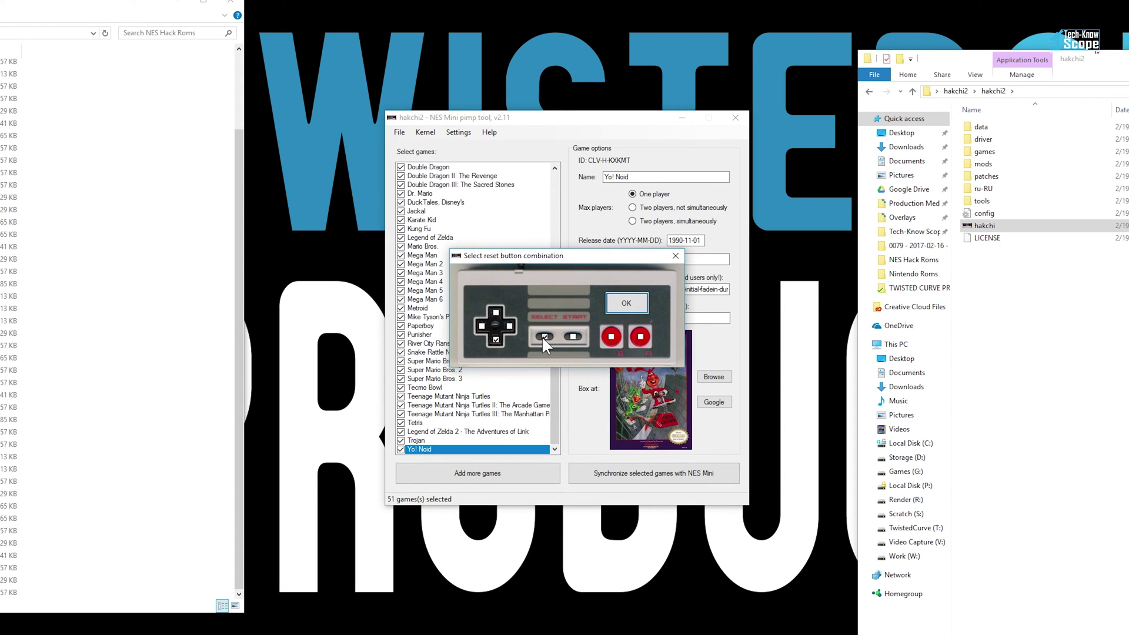
pyautogui.click(626, 303)
# - Set Maximum games per page to 60
pyautogui.click(460, 133)
pyautogui.moveTo(572, 197)
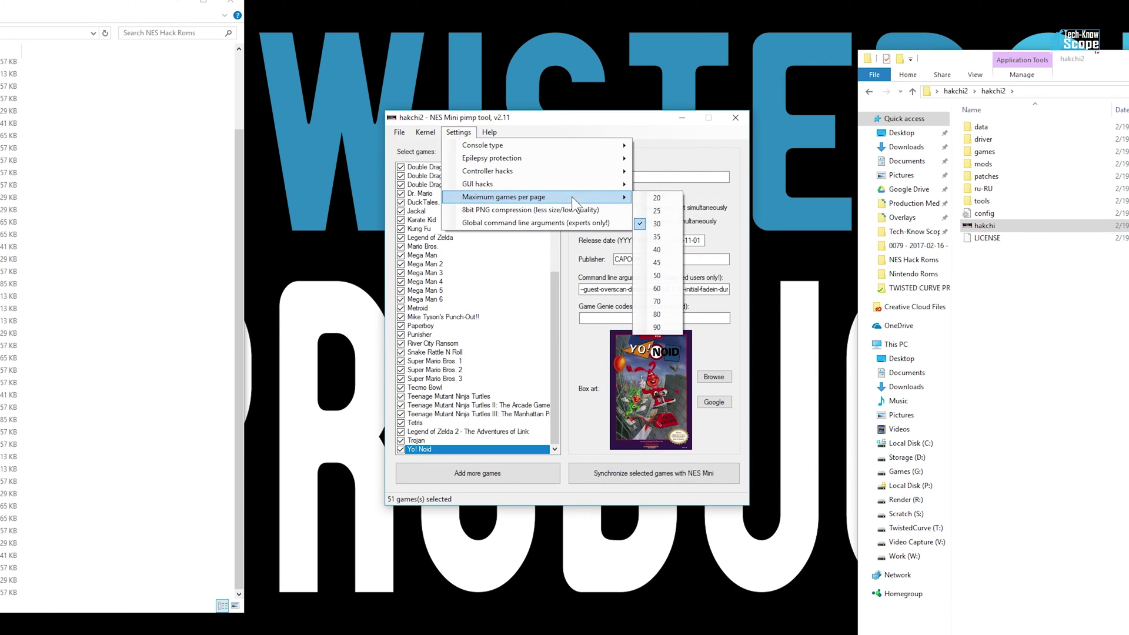
pyautogui.click(657, 289)
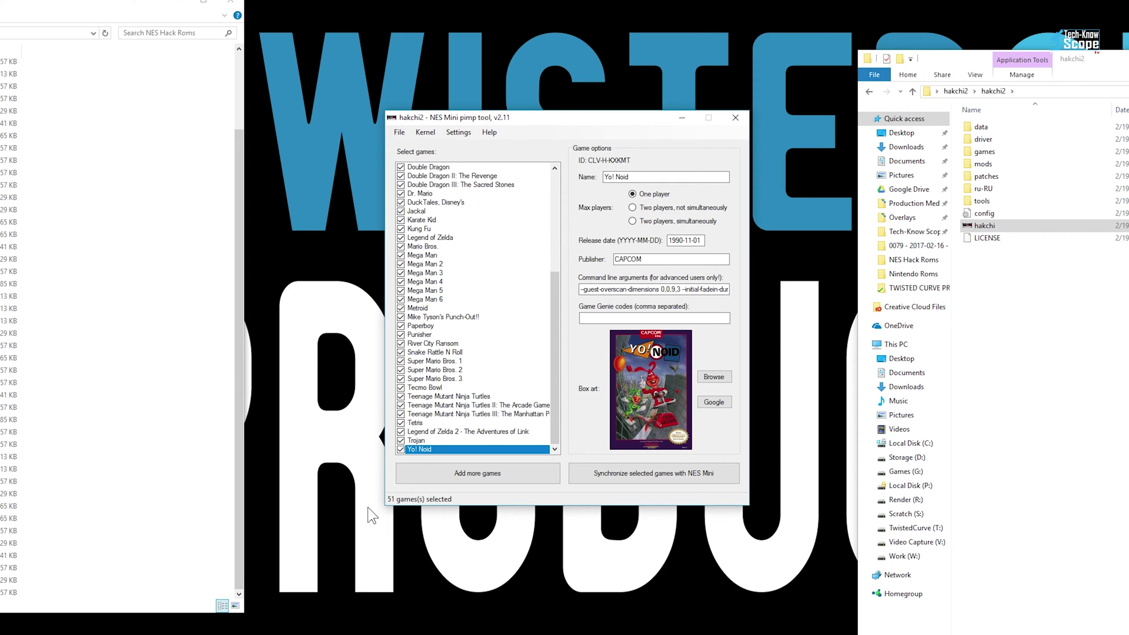
pyautogui.click(457, 132)
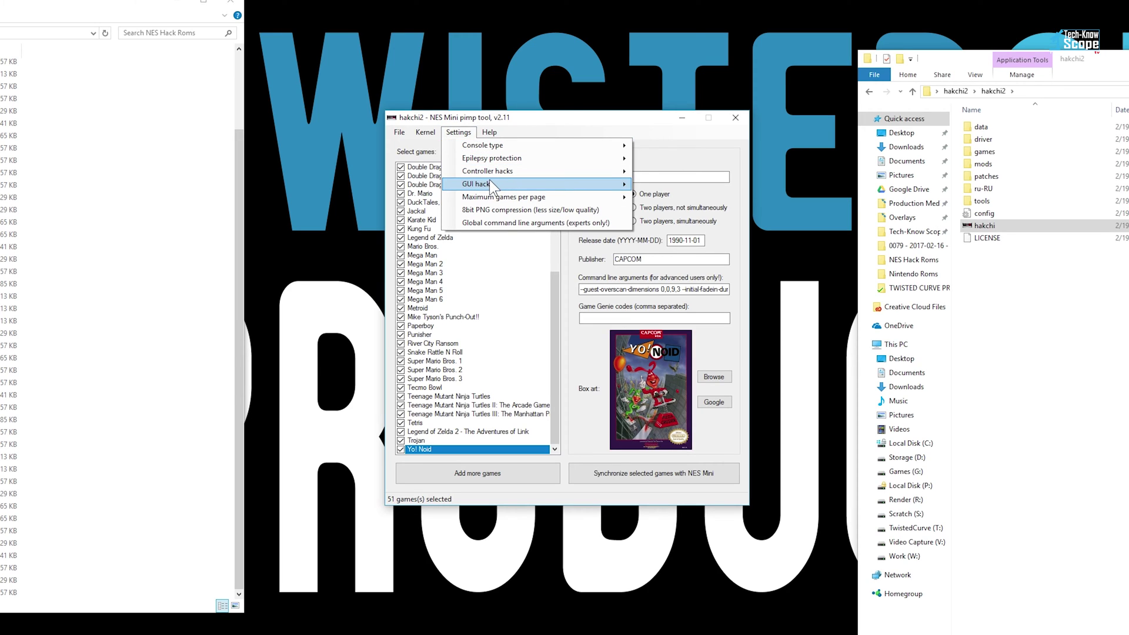
pyautogui.moveTo(503, 184)
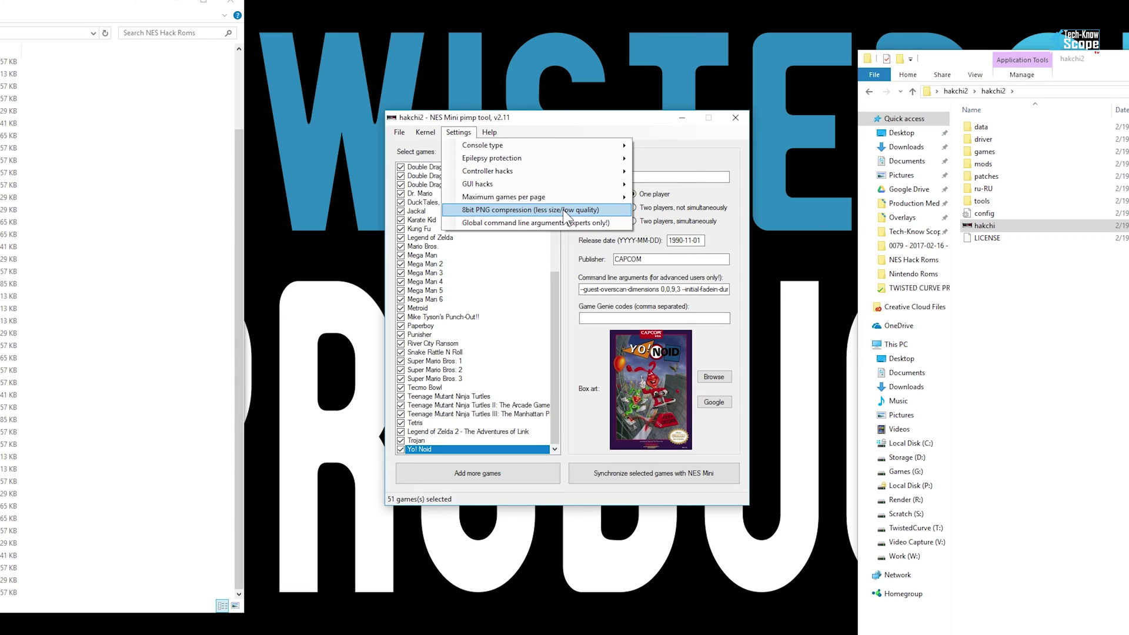
pyautogui.click(529, 220)
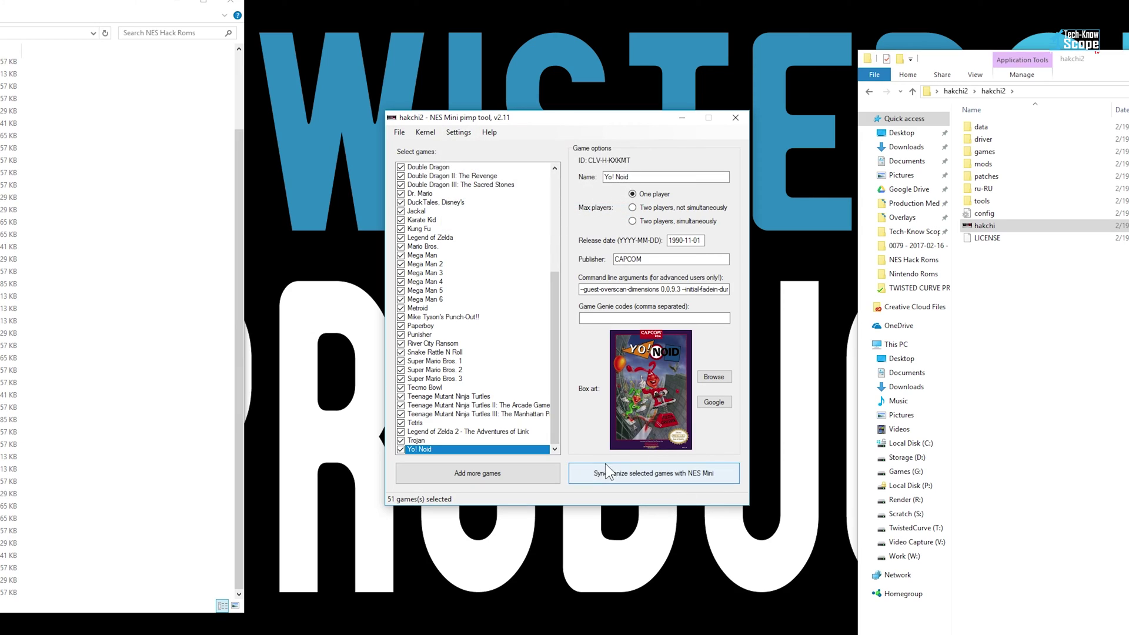
# - Start syncing the 51 selected games, minimize both Explorer windows, and approve the kernel dump
pyautogui.click(631, 481)
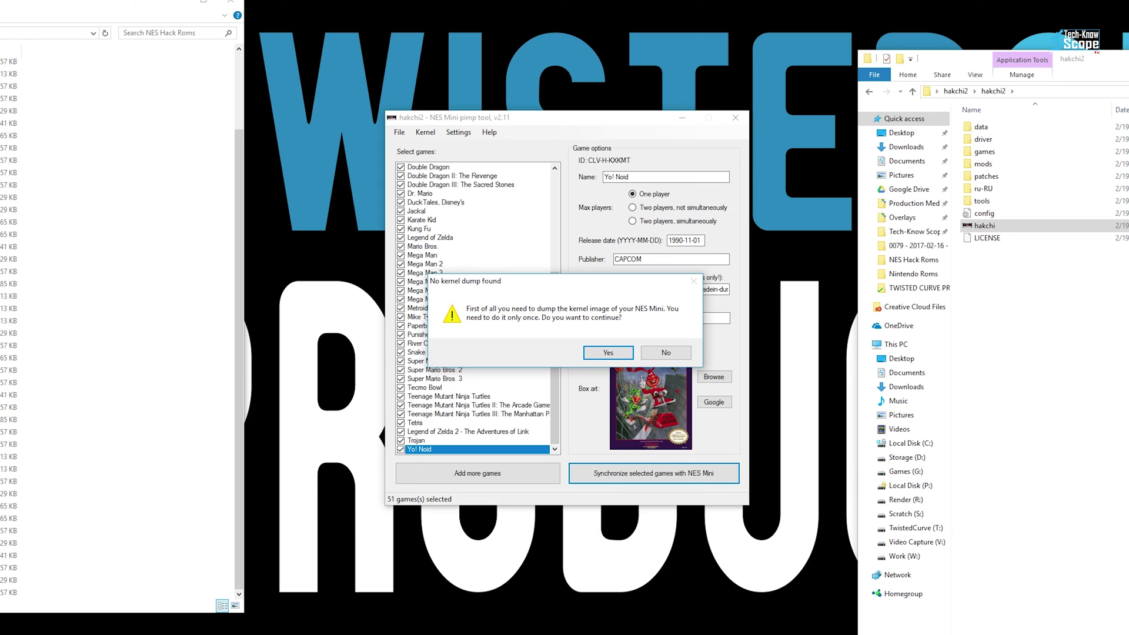
pyautogui.click(172, 8)
pyautogui.click(172, 7)
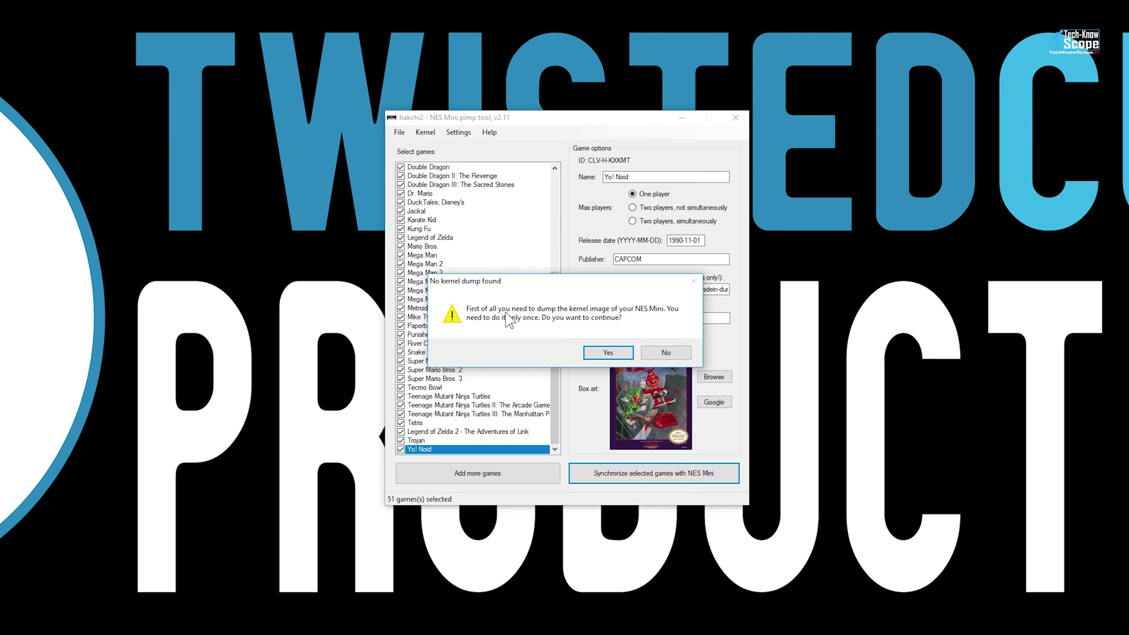
pyautogui.click(598, 353)
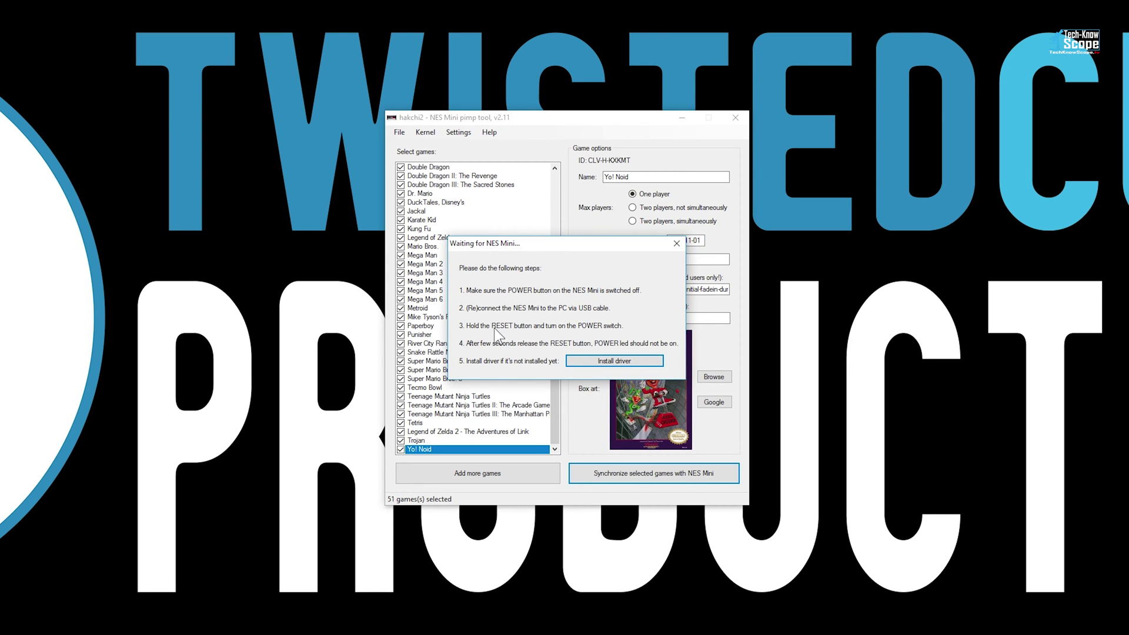
# - Flash the custom kernel to the NES Mini and acknowledge the Congratulations message
pyautogui.click(613, 356)
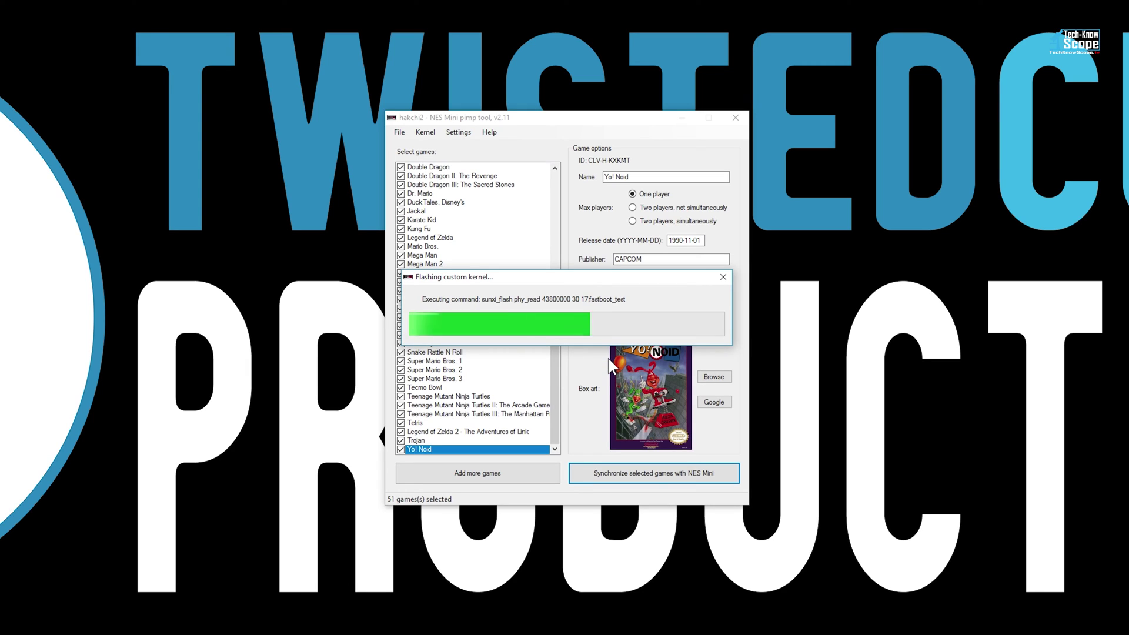
pyautogui.click(640, 352)
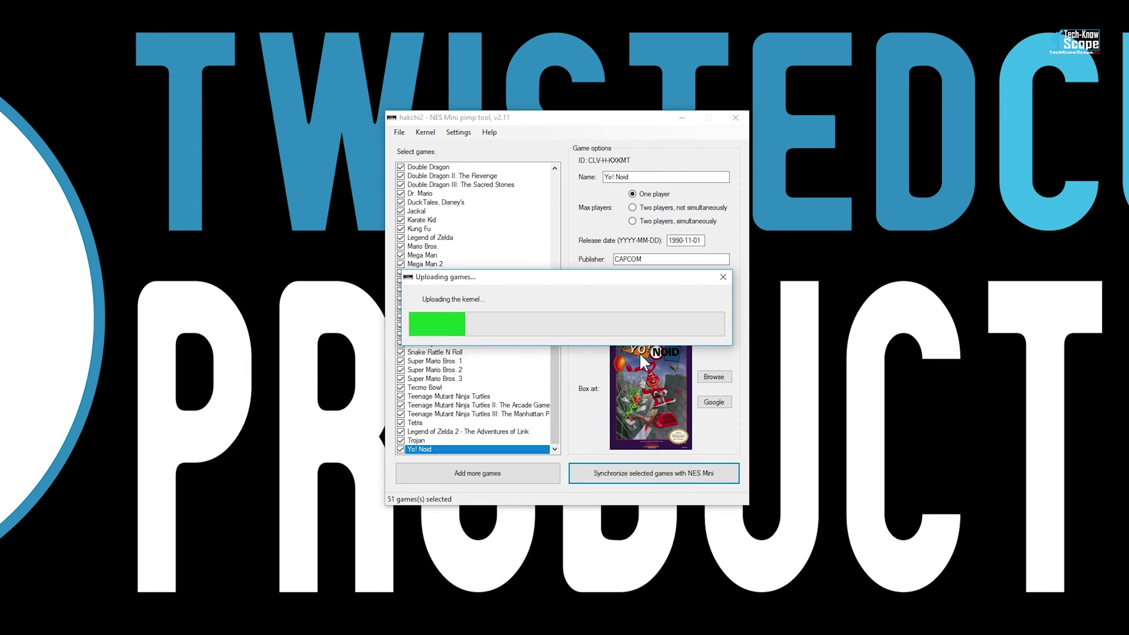